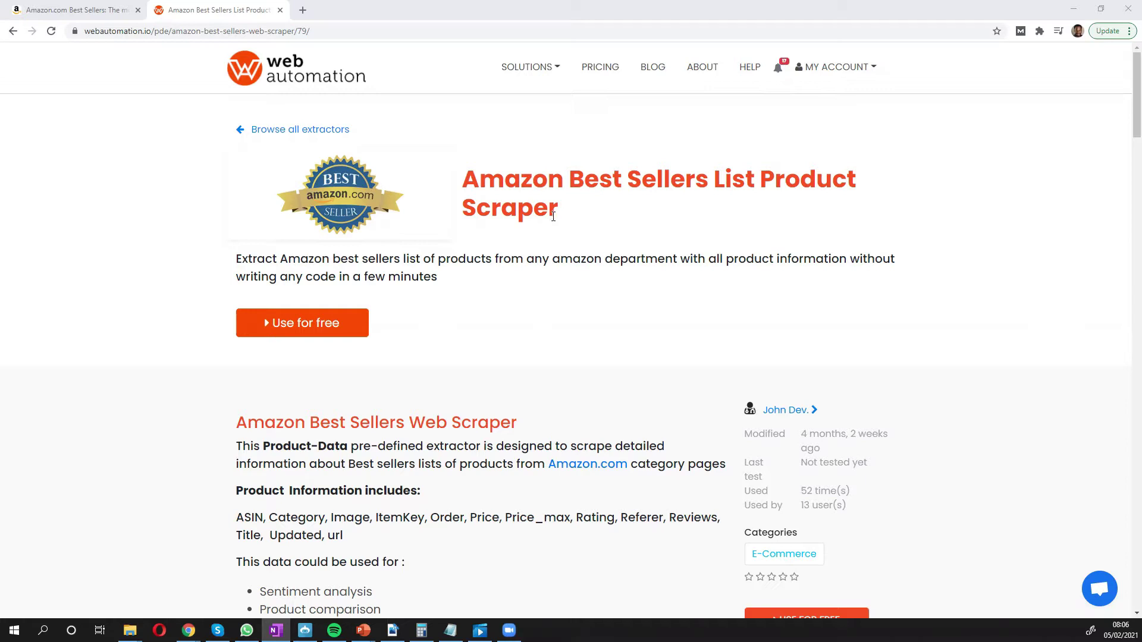
Step: Look over the Amazon Best Sellers scraper page, then activate it for free as extractor 3155
left_click_drag(466, 182, 706, 183)
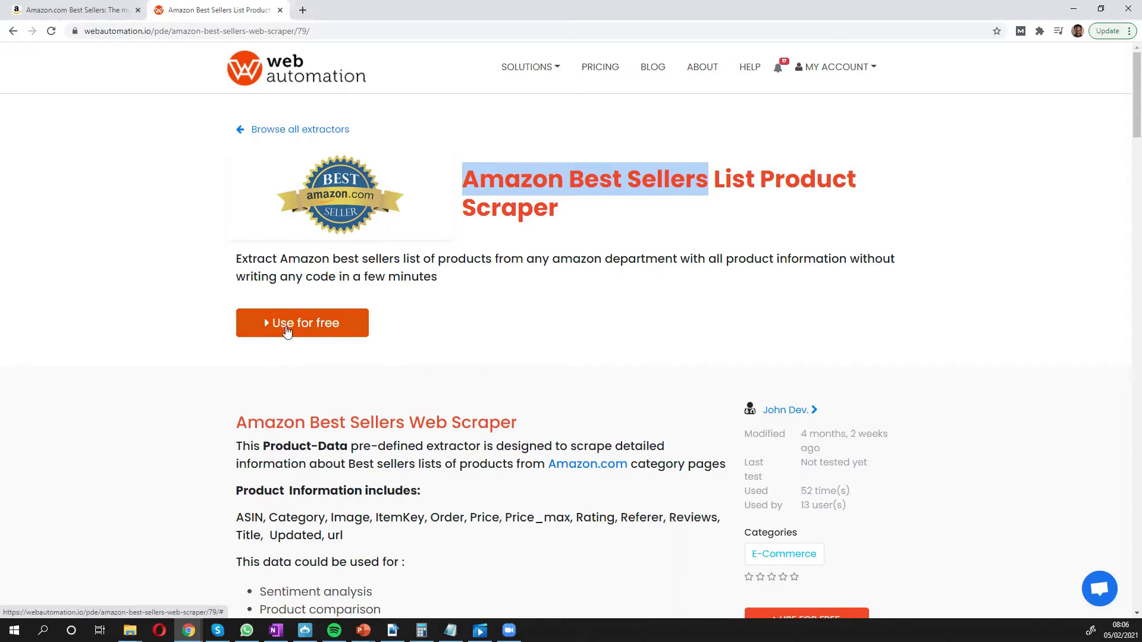
scroll(425, 349, "down", 3)
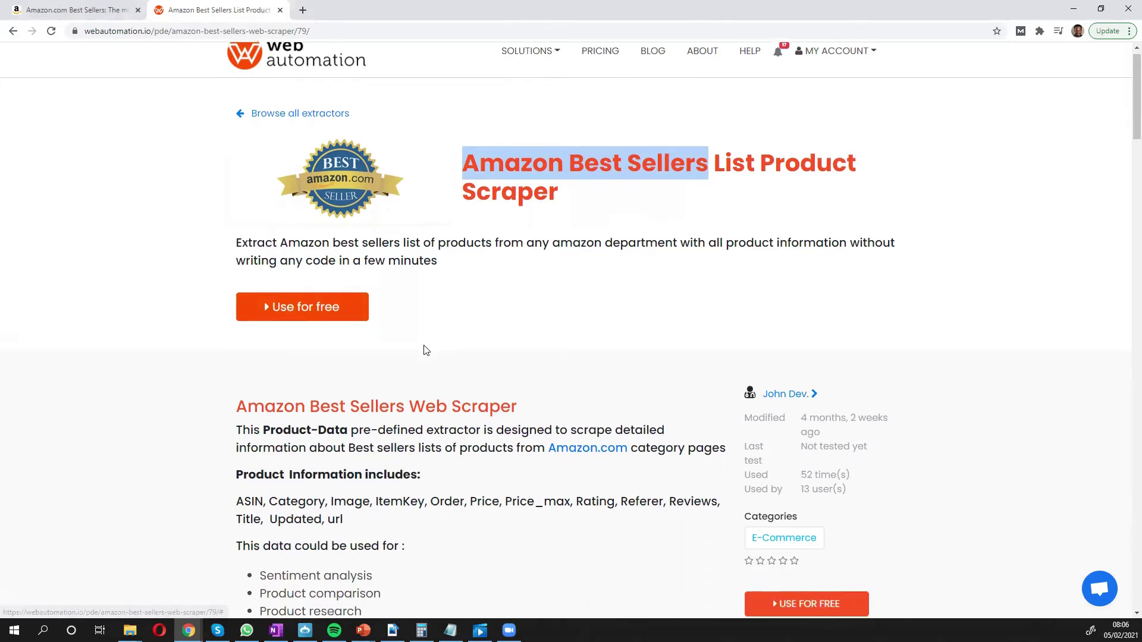
scroll(426, 350, "down", 2)
scroll(426, 350, "down", 1)
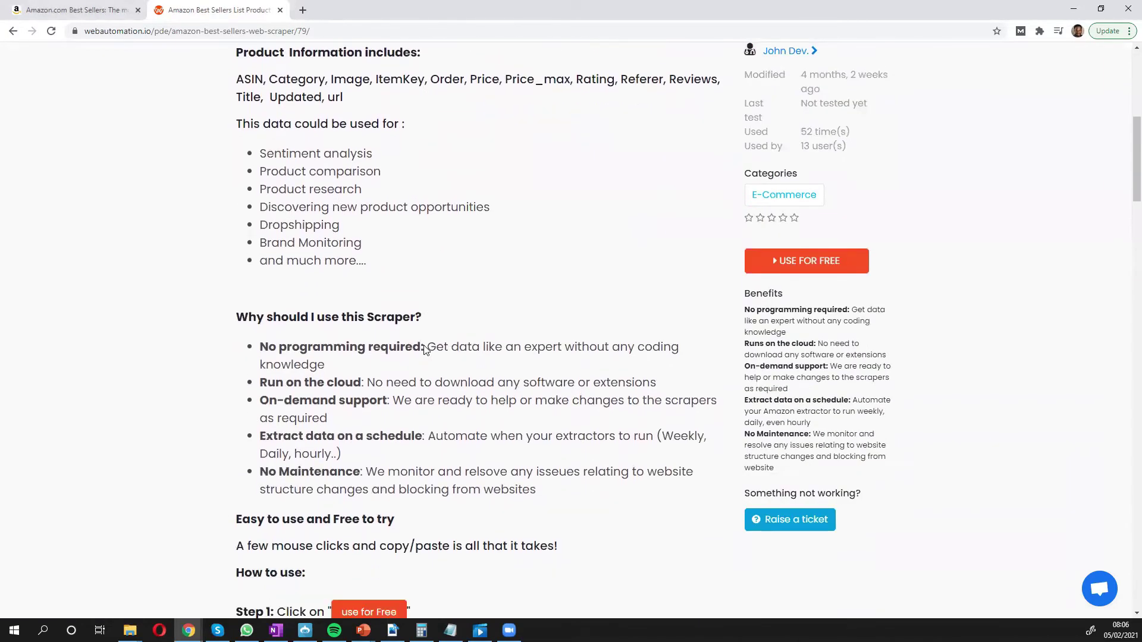
scroll(425, 349, "down", 1)
scroll(425, 349, "up", 3)
scroll(426, 350, "up", 3)
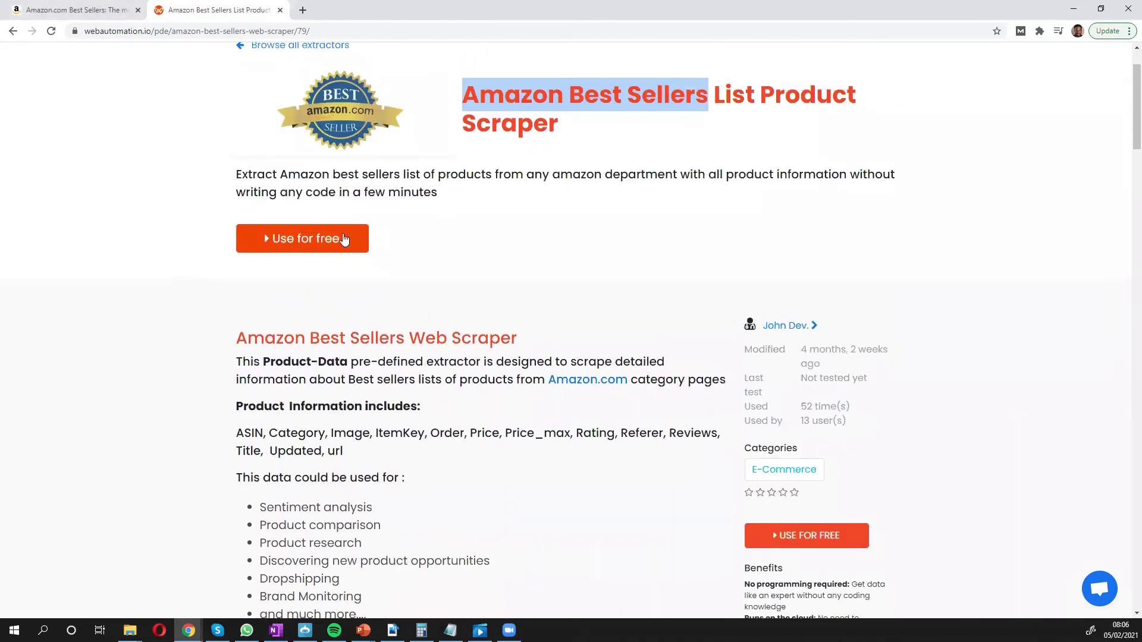
left_click(320, 246)
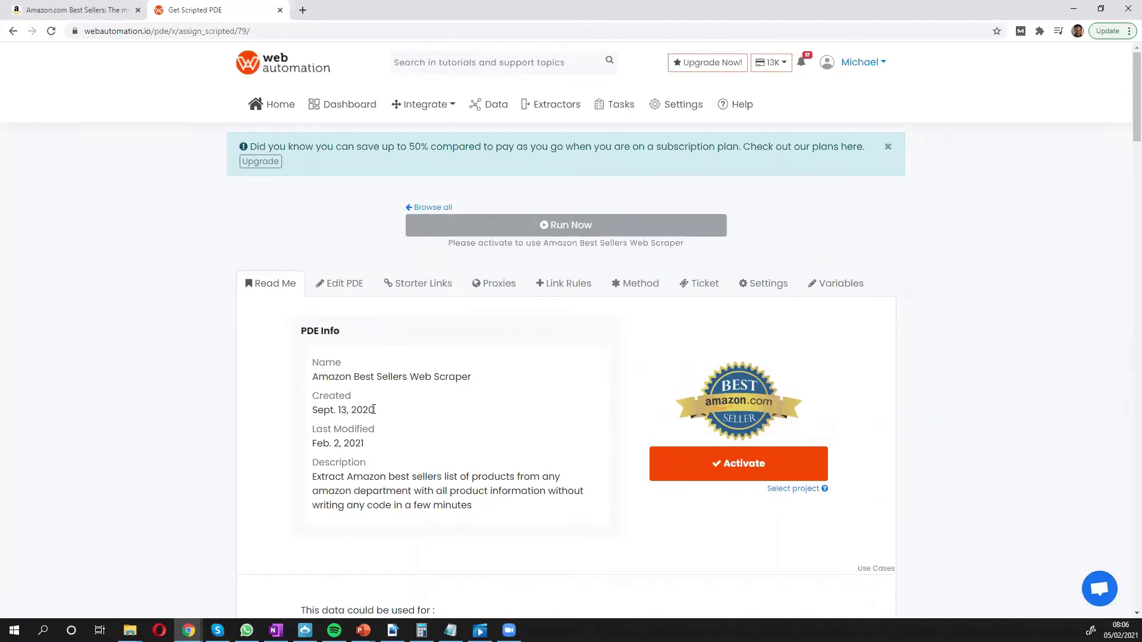
left_click(699, 471)
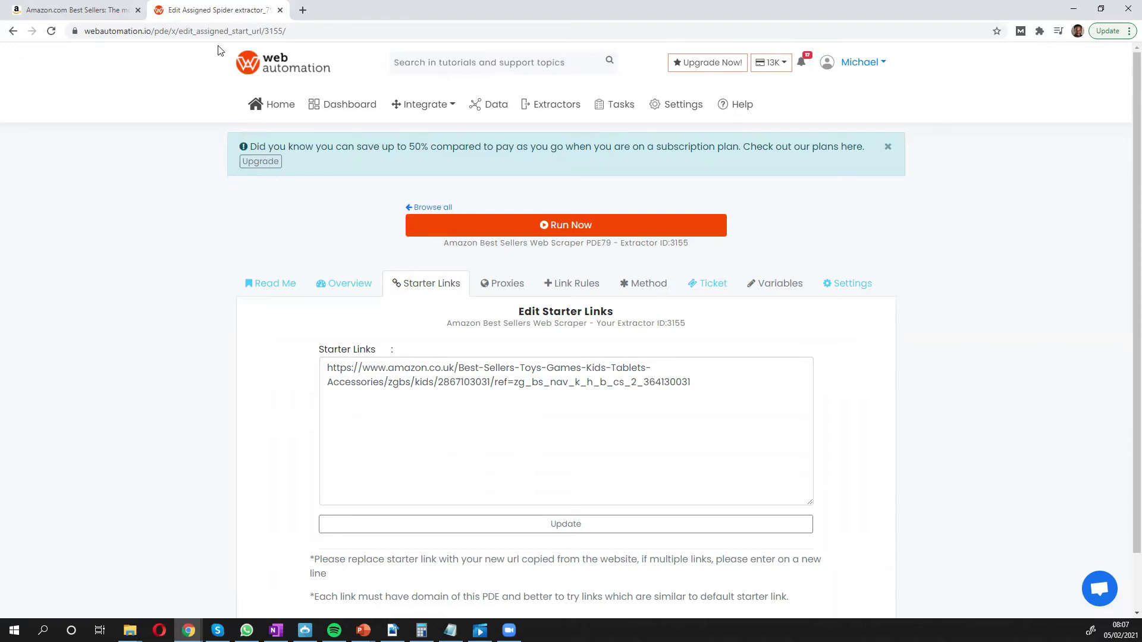
Step: On the Amazon tab, open the Devices & Accessories best sellers and copy the page URL
left_click(83, 10)
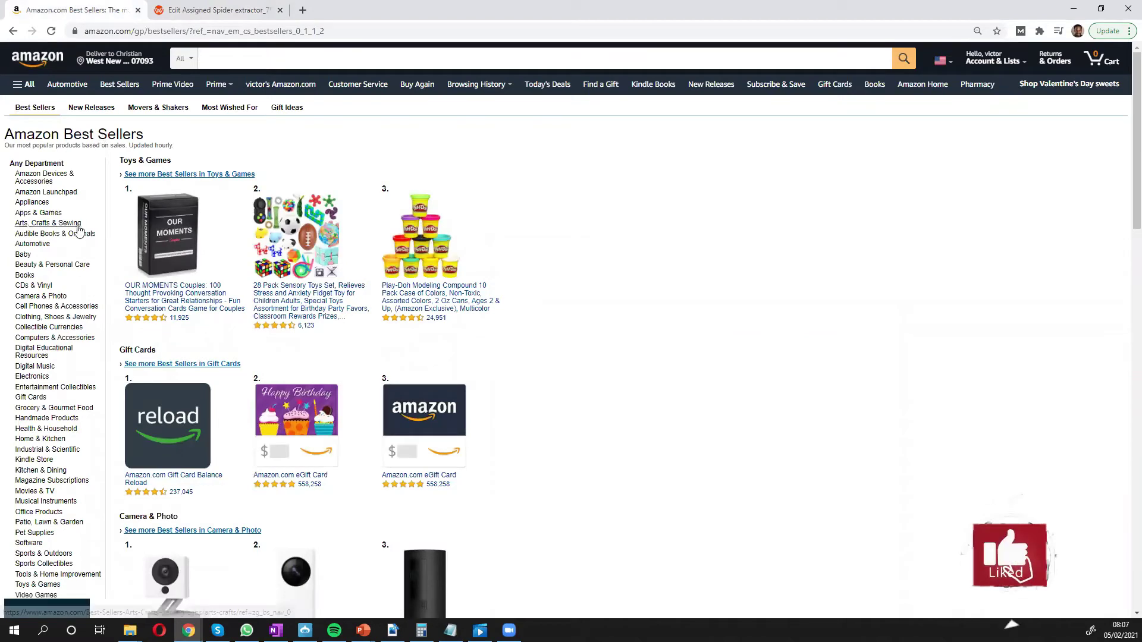
left_click(42, 178)
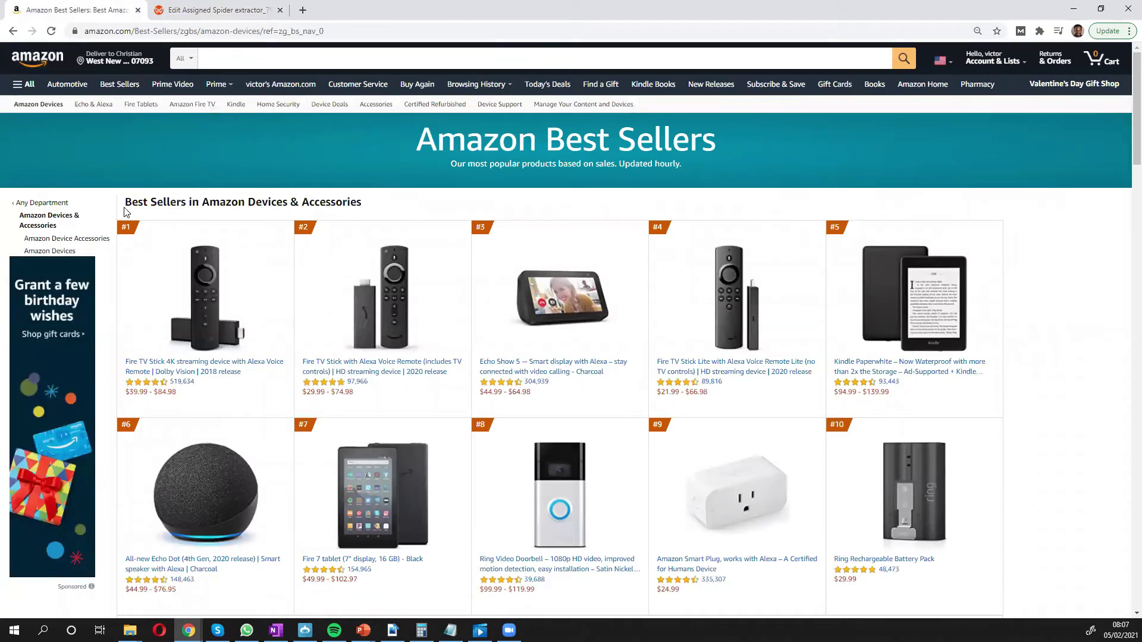
left_click(239, 30)
right_click(239, 31)
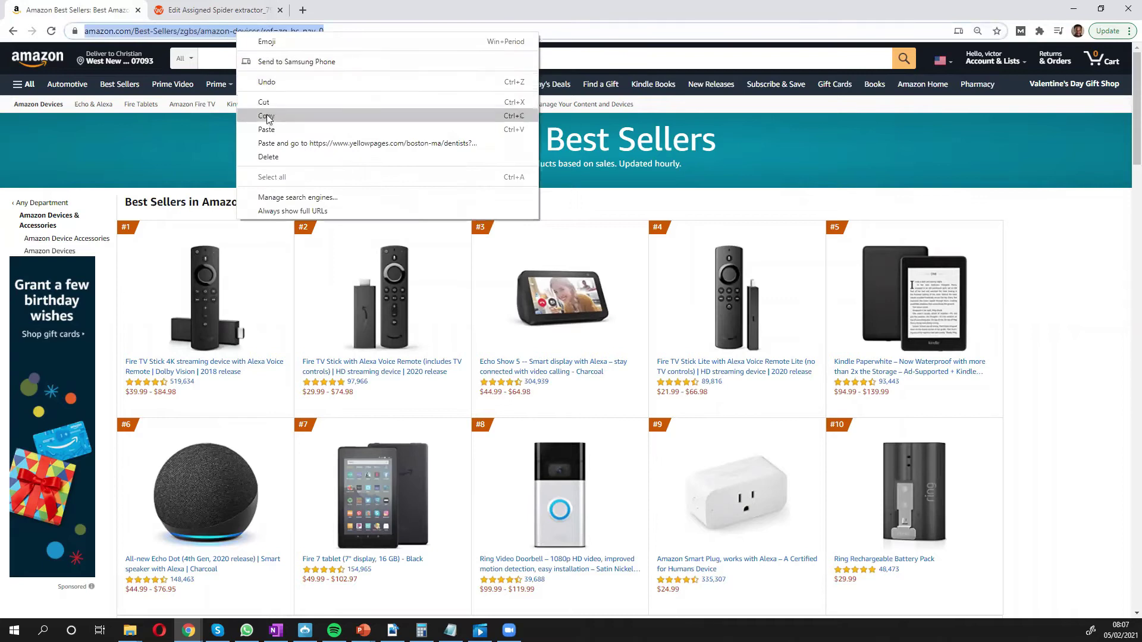
left_click(268, 117)
Step: Replace the kids tablets starter link with the devices best sellers URL, update it, and run the extractor
left_click(215, 11)
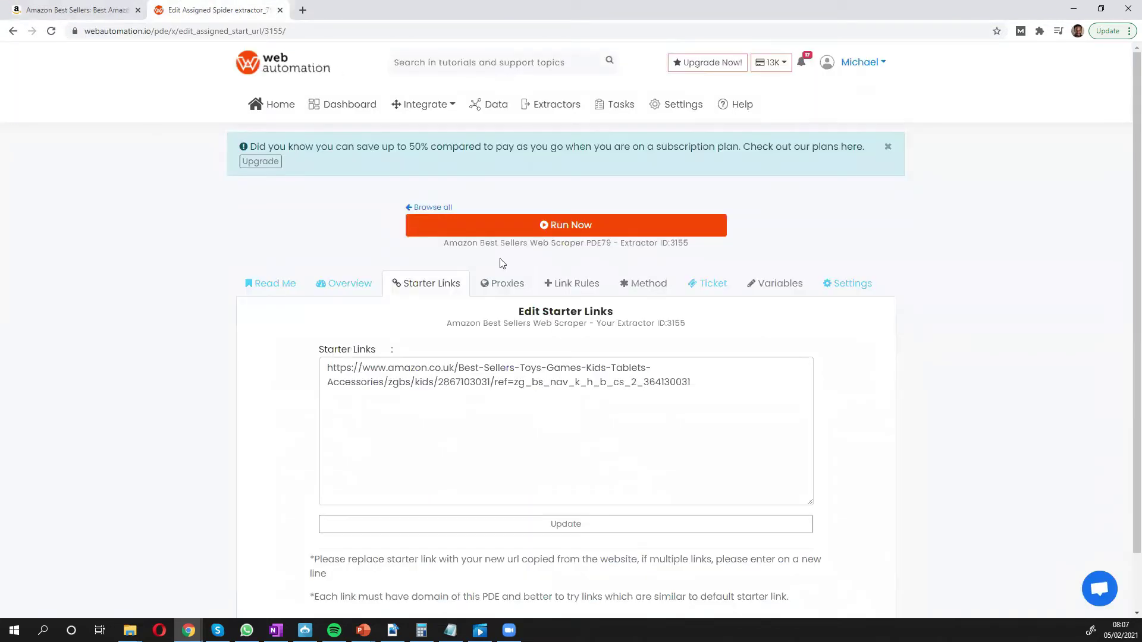
left_click(420, 371)
triple_click(419, 373)
right_click(417, 373)
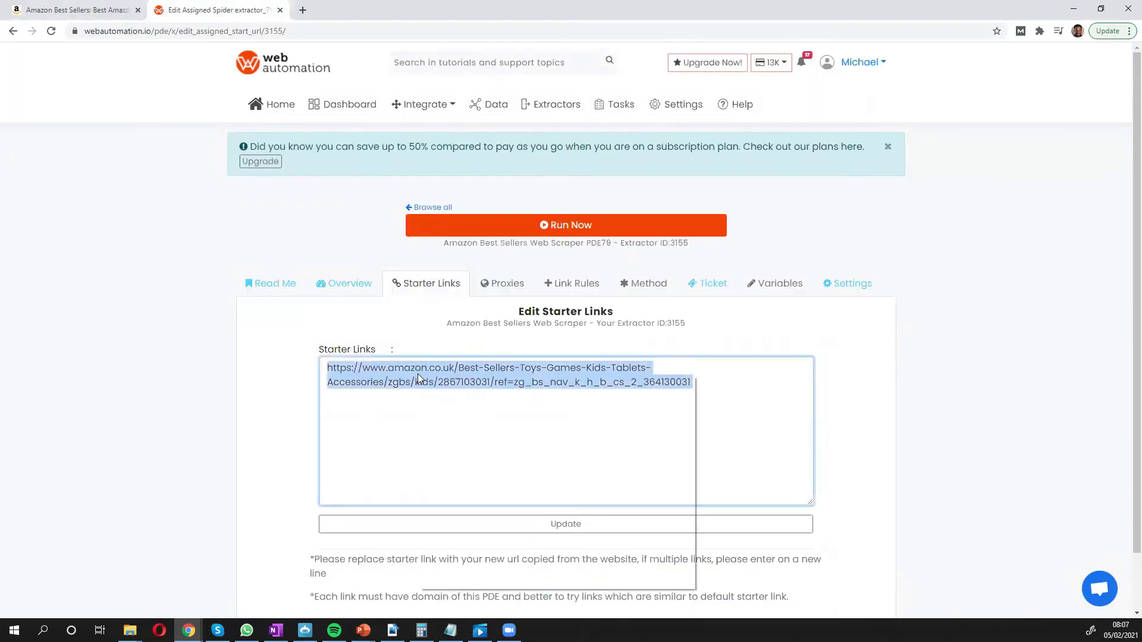
left_click(459, 432)
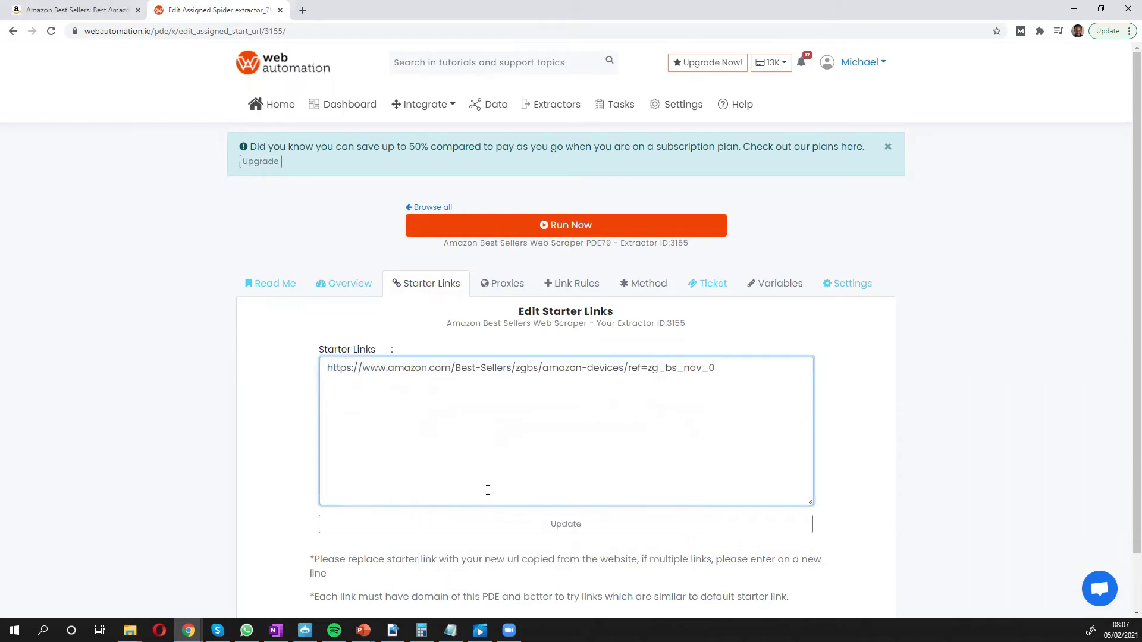
left_click(463, 516)
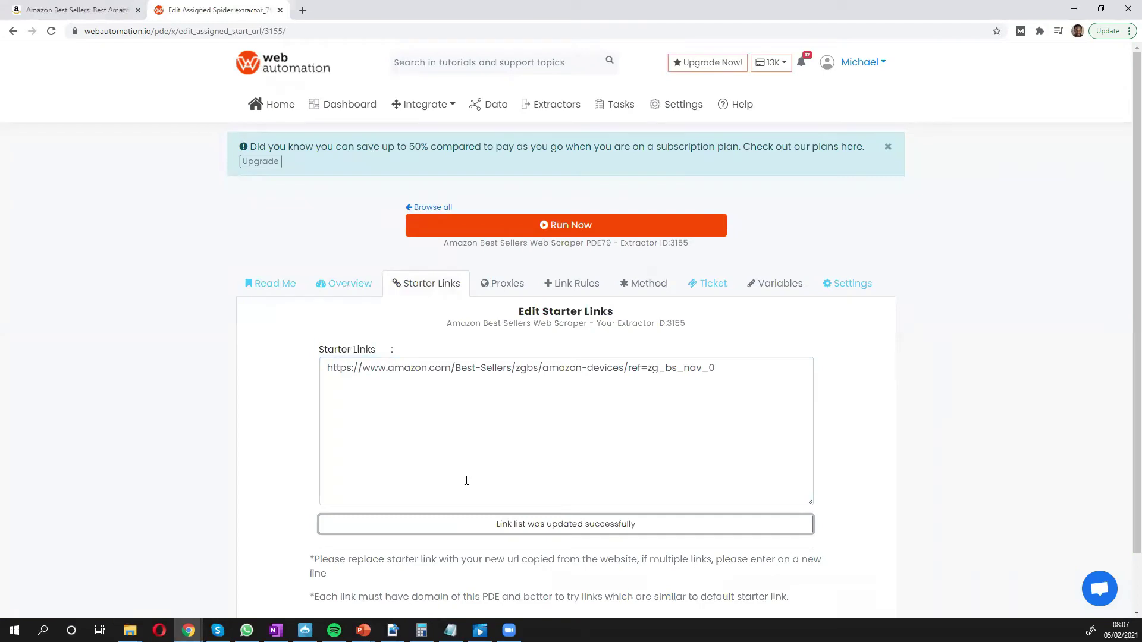
left_click(565, 230)
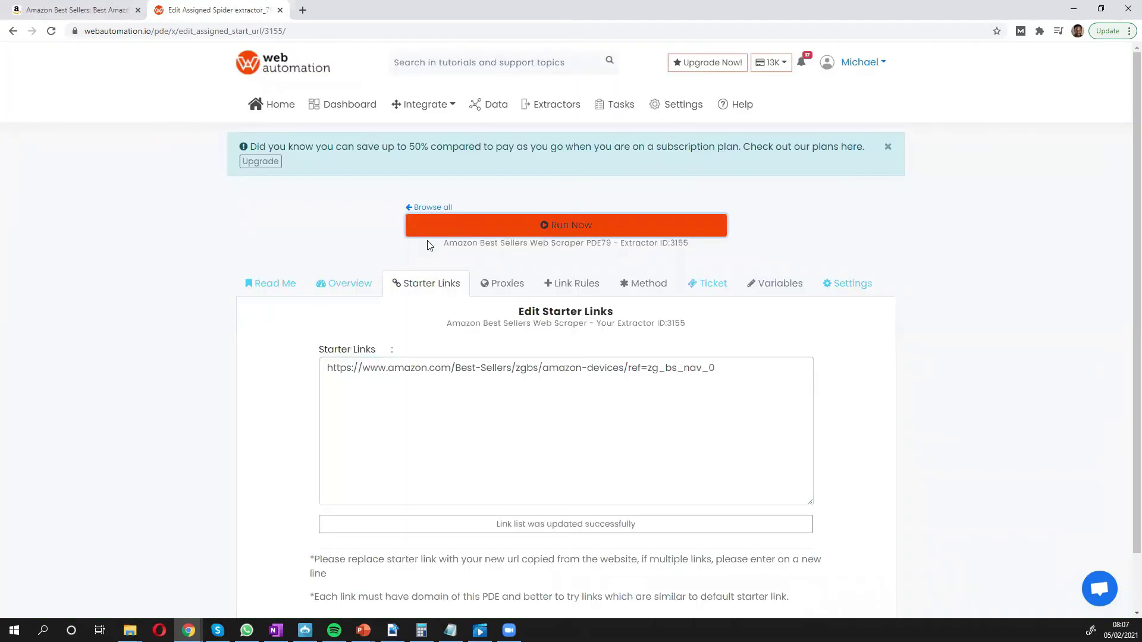
Step: Open the Data overview of extraction runs and their results
left_click(476, 105)
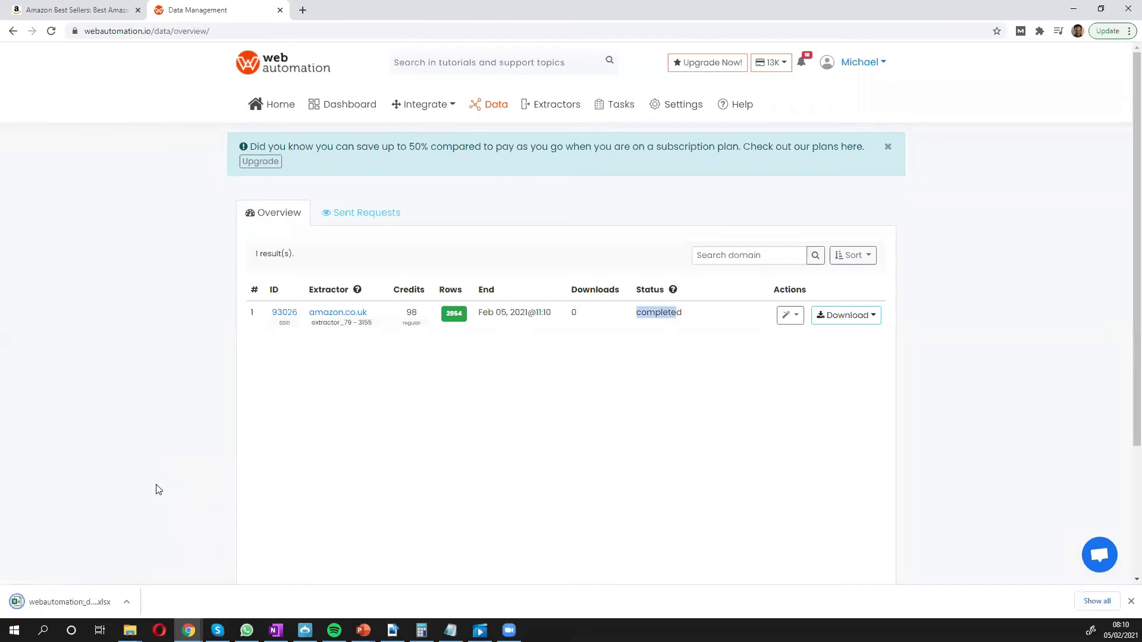
Step: Open the downloaded .xlsx in Excel and inspect the category, image, itemKey, order and price headers
left_click(76, 595)
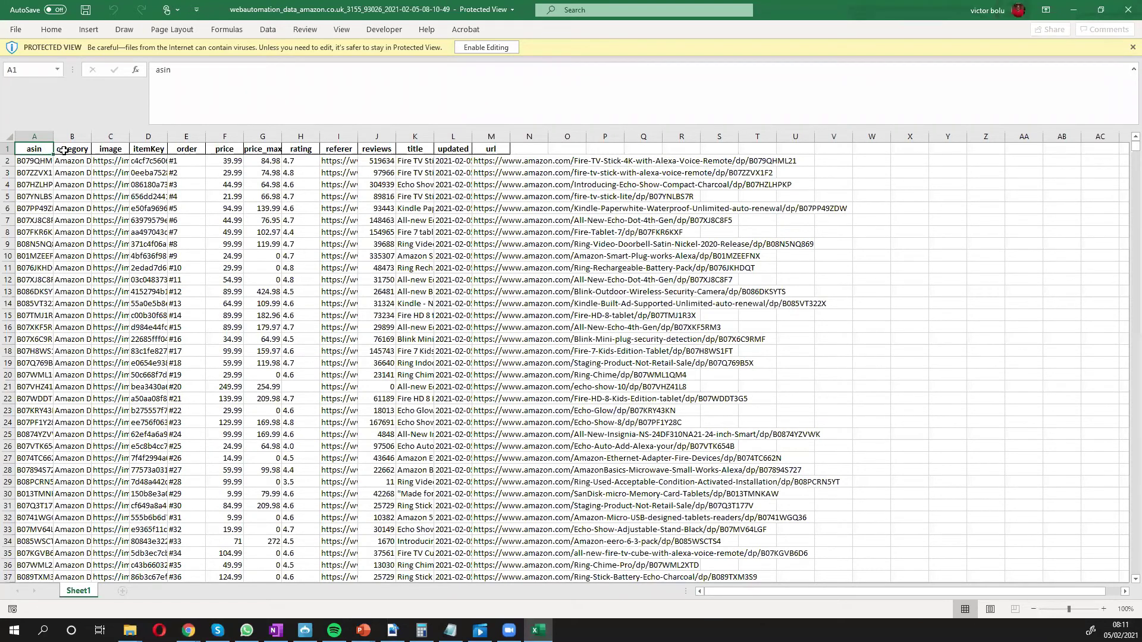
left_click(64, 151)
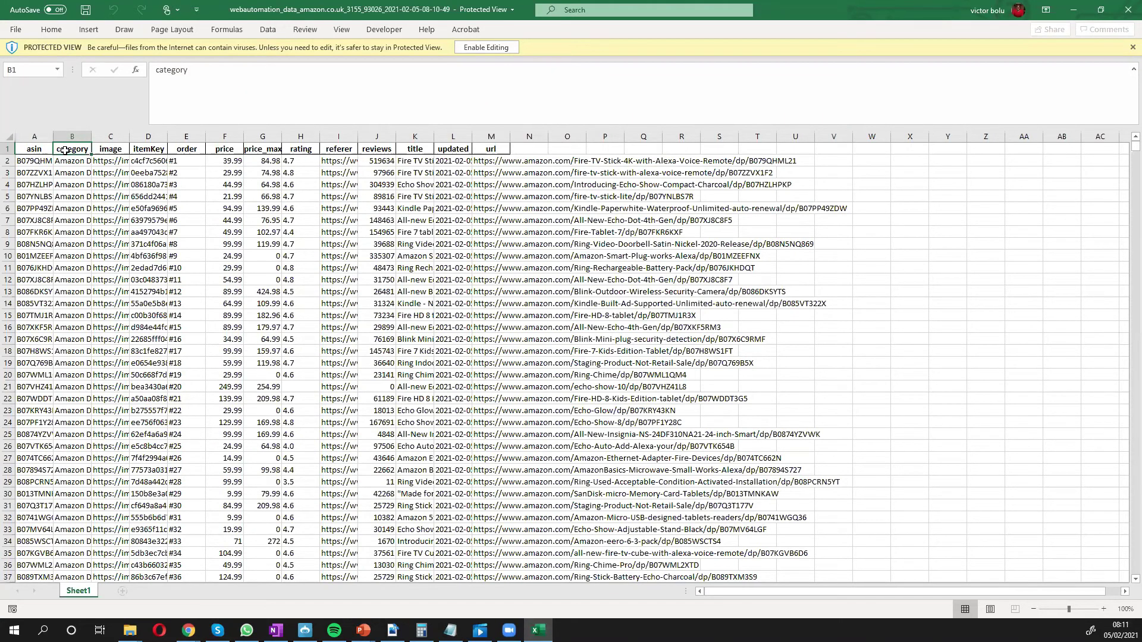
left_click(111, 151)
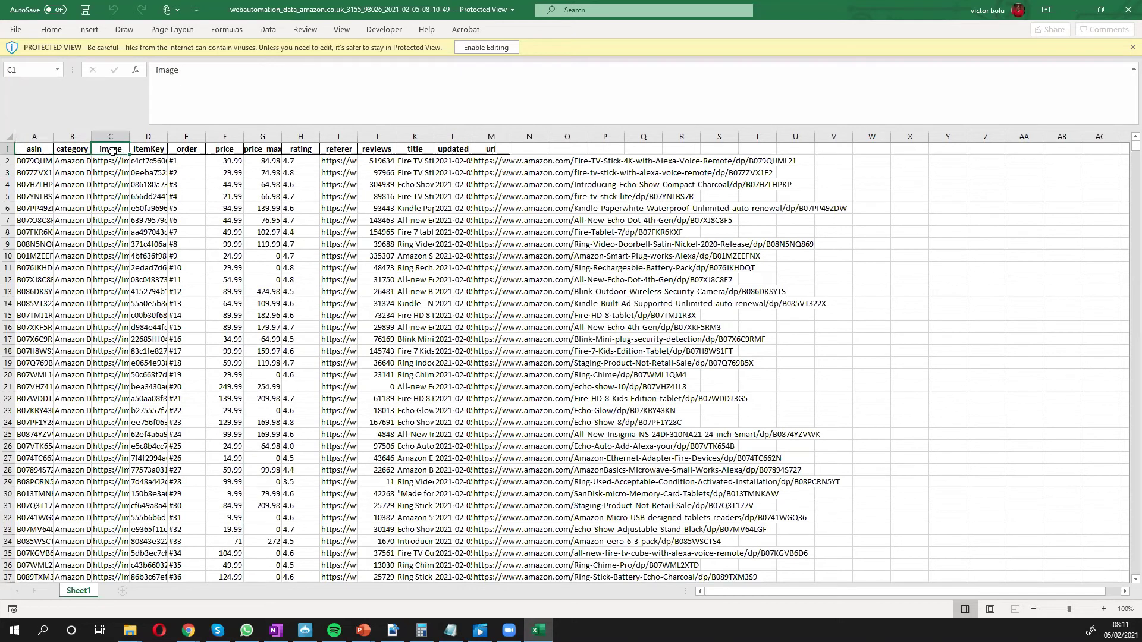
left_click(158, 152)
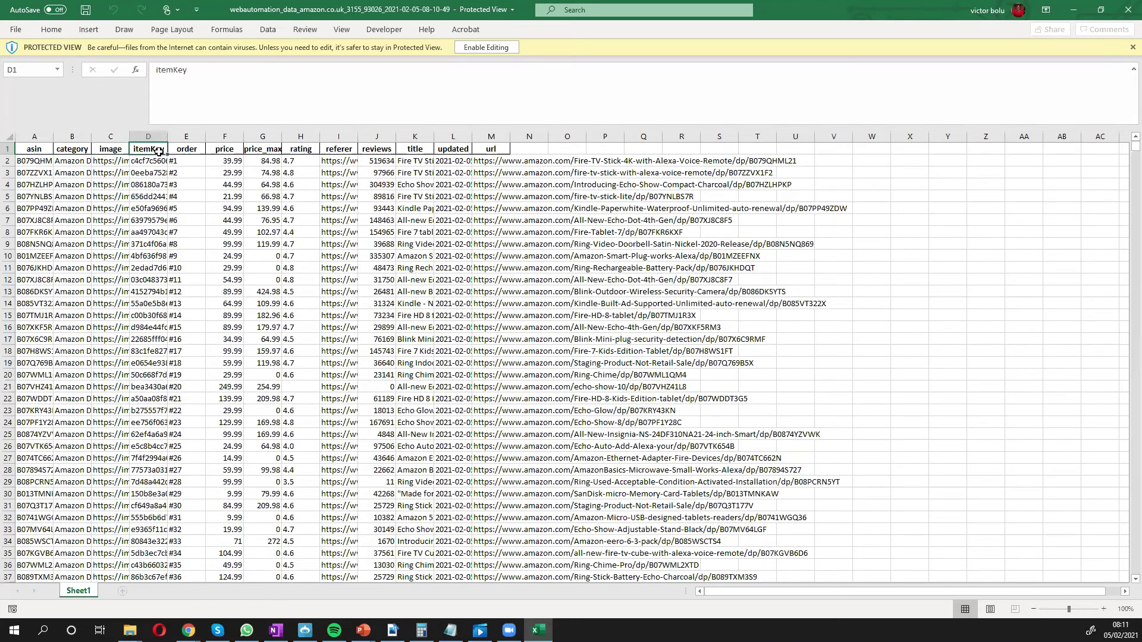
left_click(198, 150)
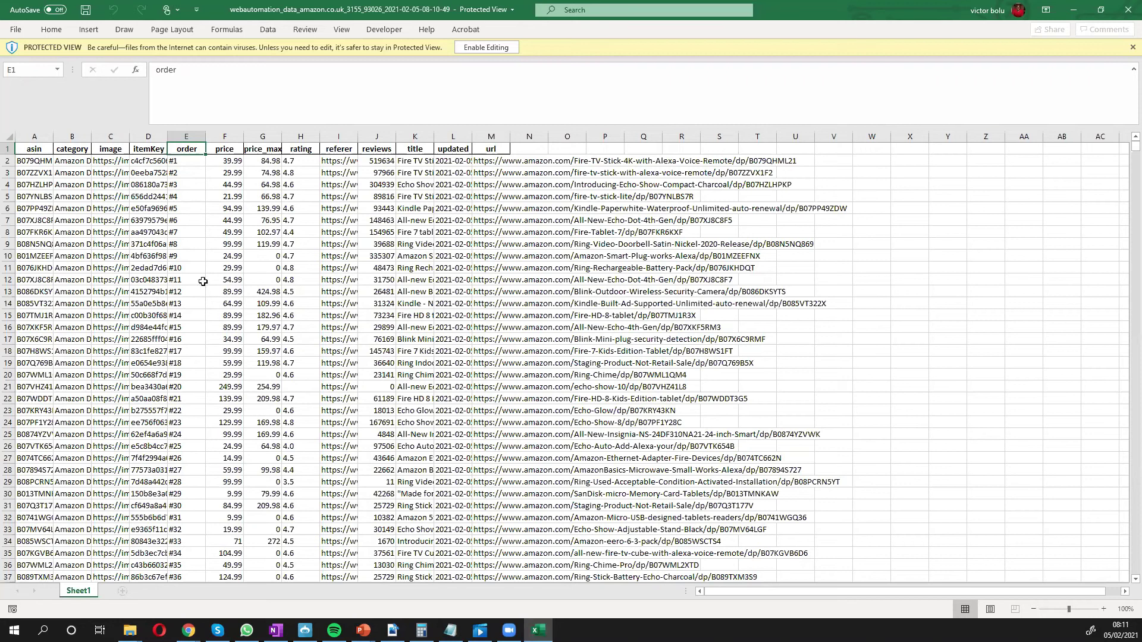
left_click(230, 150)
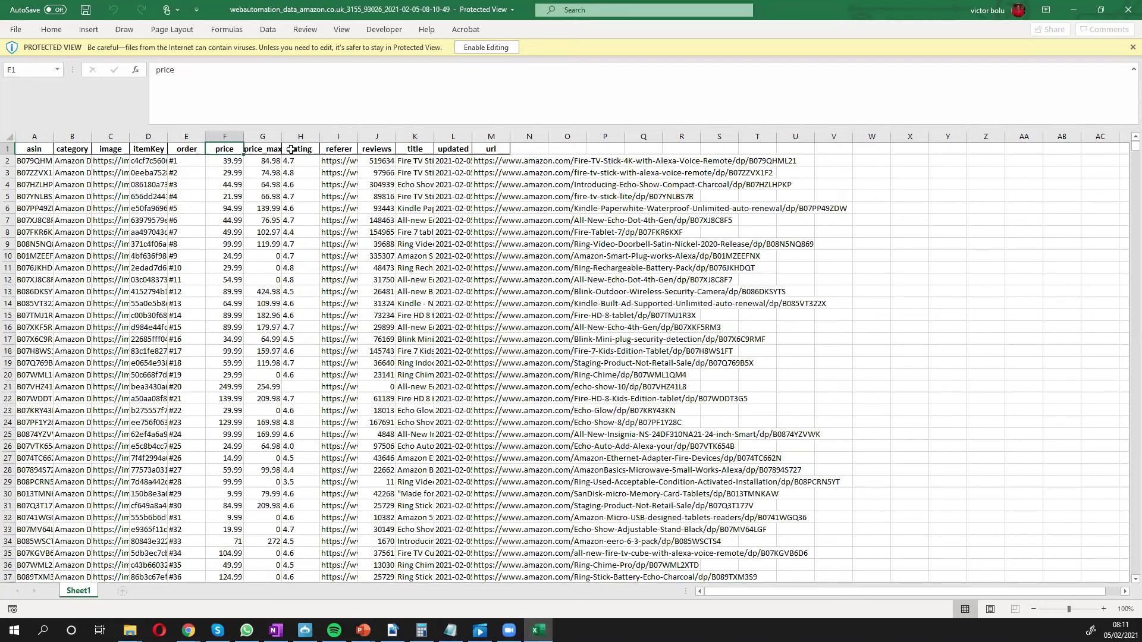